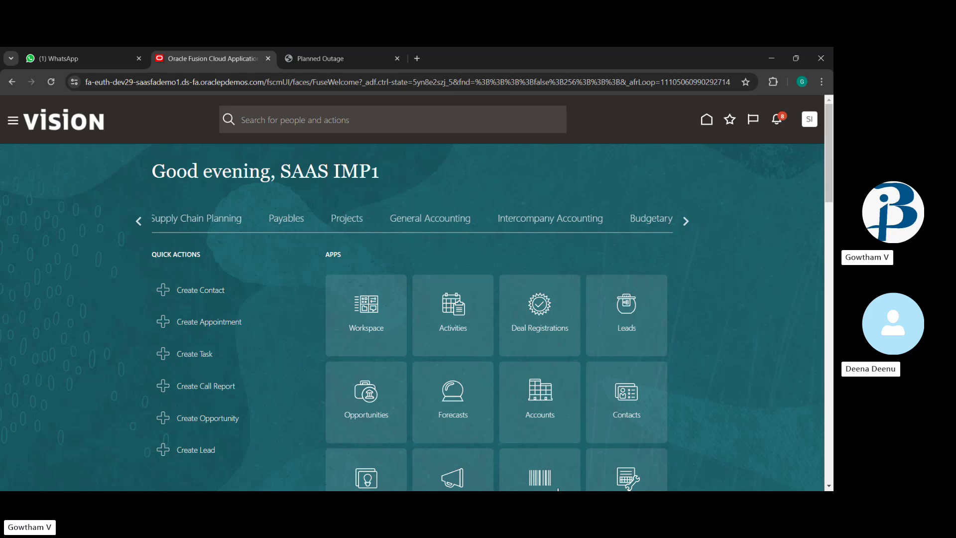
# Open the Period Close work area of General Accounting.
pyautogui.click(486, 445)
pyautogui.click(440, 217)
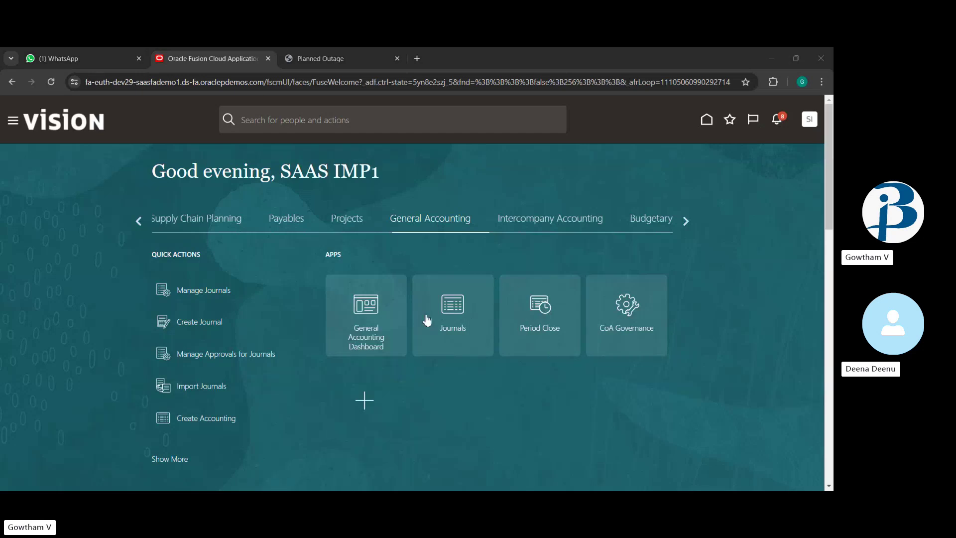
pyautogui.click(540, 313)
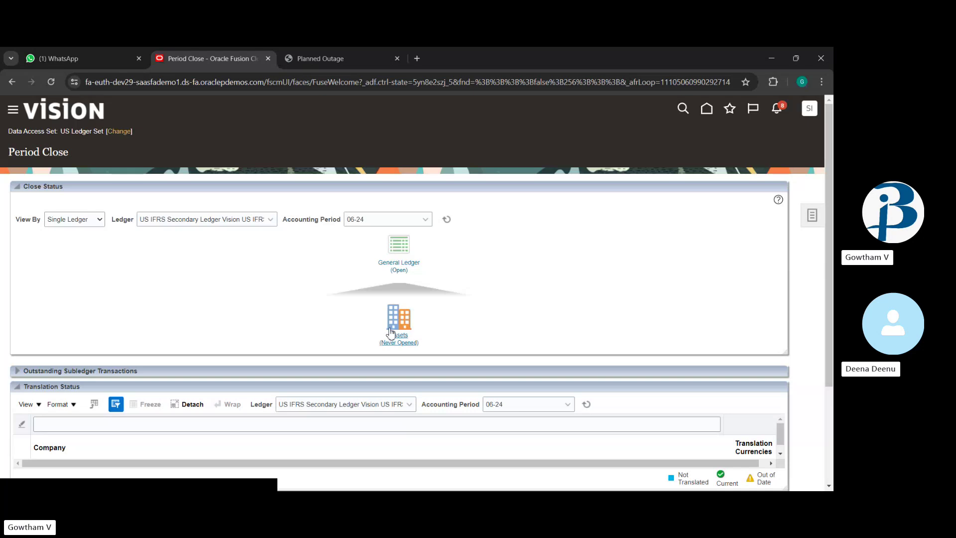
# Browse the accounting periods available in the close status and select 06-24.
pyautogui.click(414, 222)
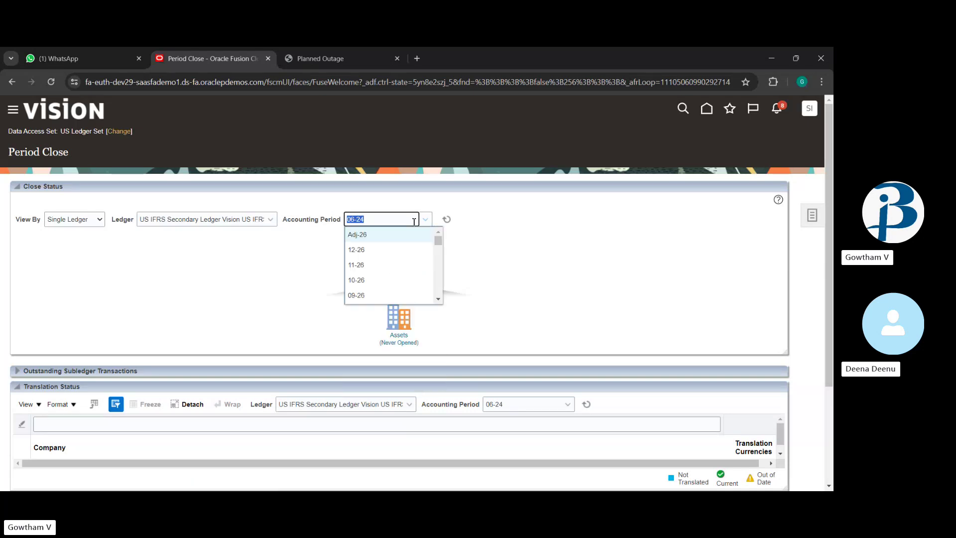
pyautogui.click(292, 285)
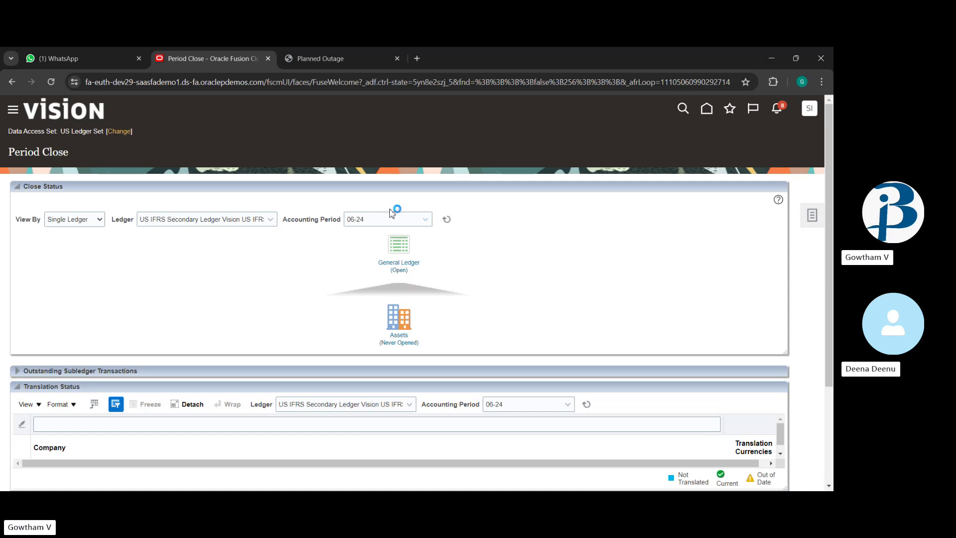
pyautogui.click(426, 220)
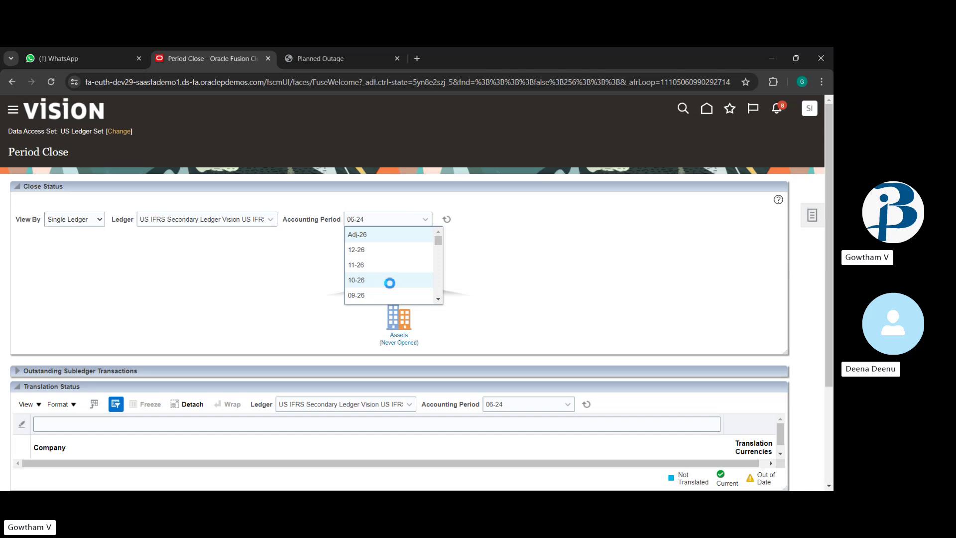
pyautogui.click(389, 282)
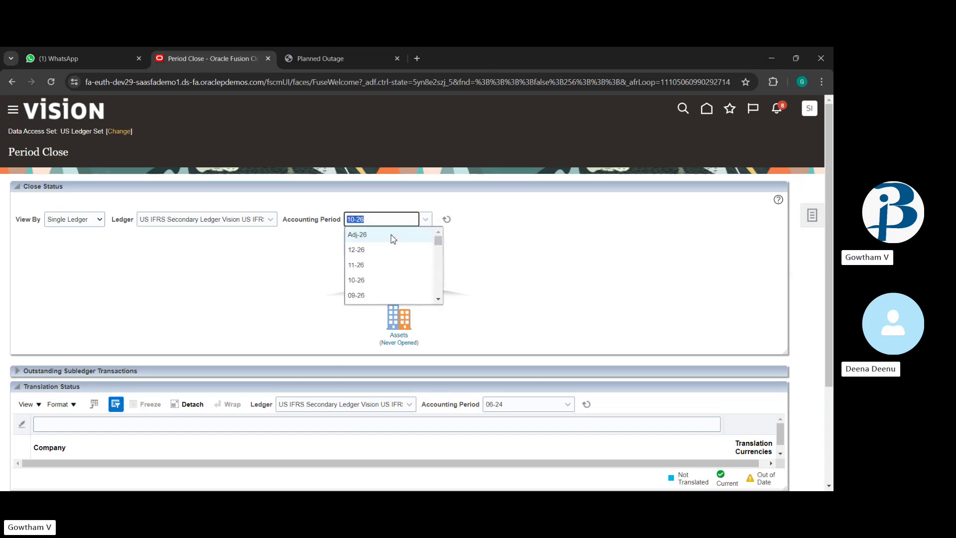
pyautogui.scroll(-2, 371, 271)
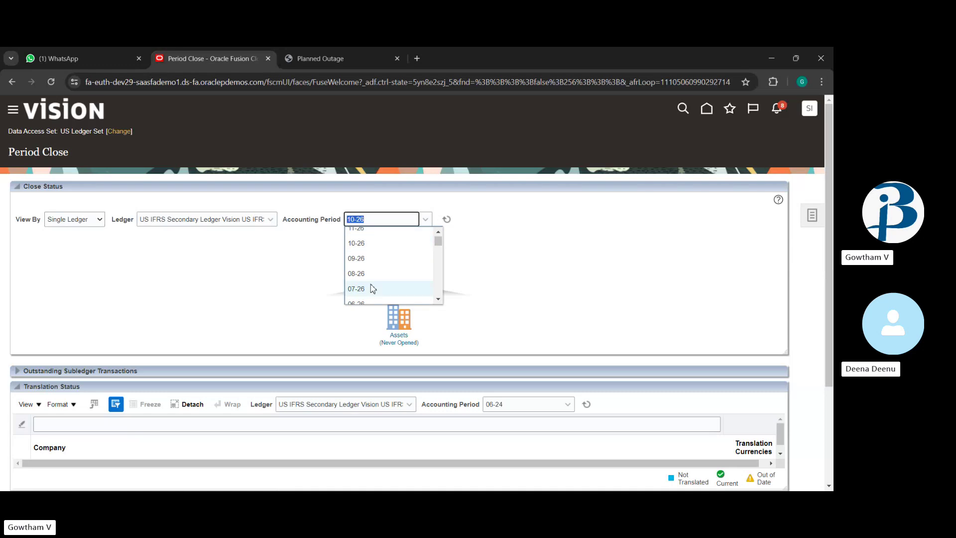
pyautogui.scroll(-10, 373, 287)
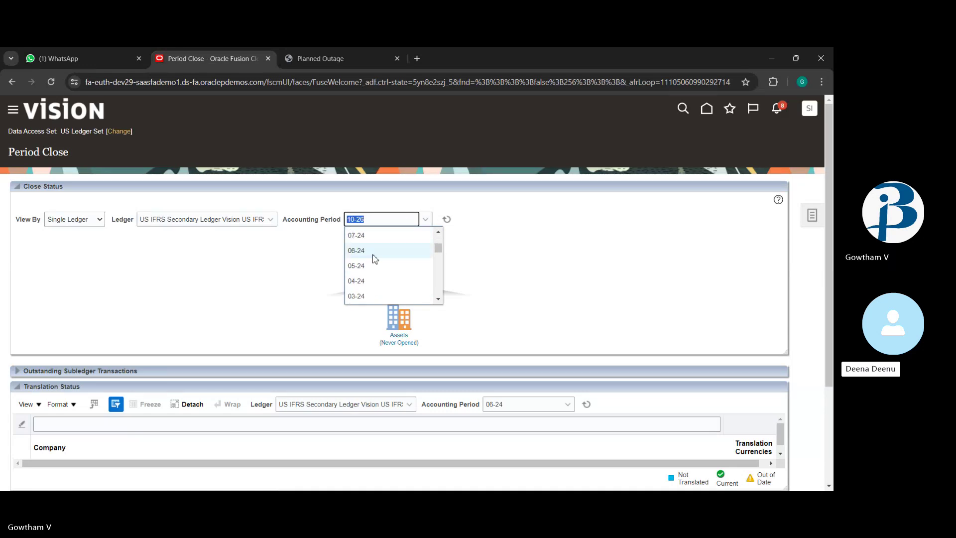
pyautogui.click(373, 260)
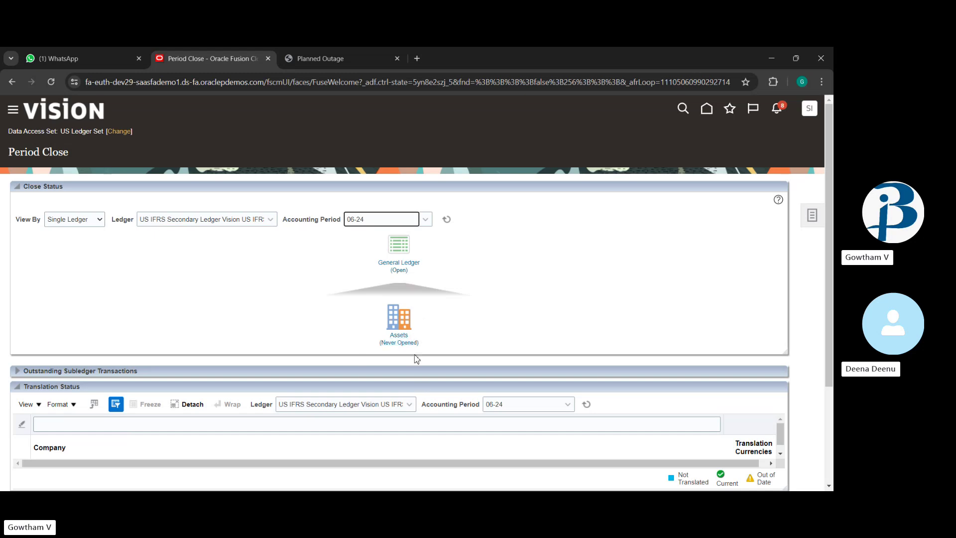
# Review the General Ledger period statuses and the open and close options for 07-24, 06-24 and 05-24, and leave the page.
pyautogui.click(400, 263)
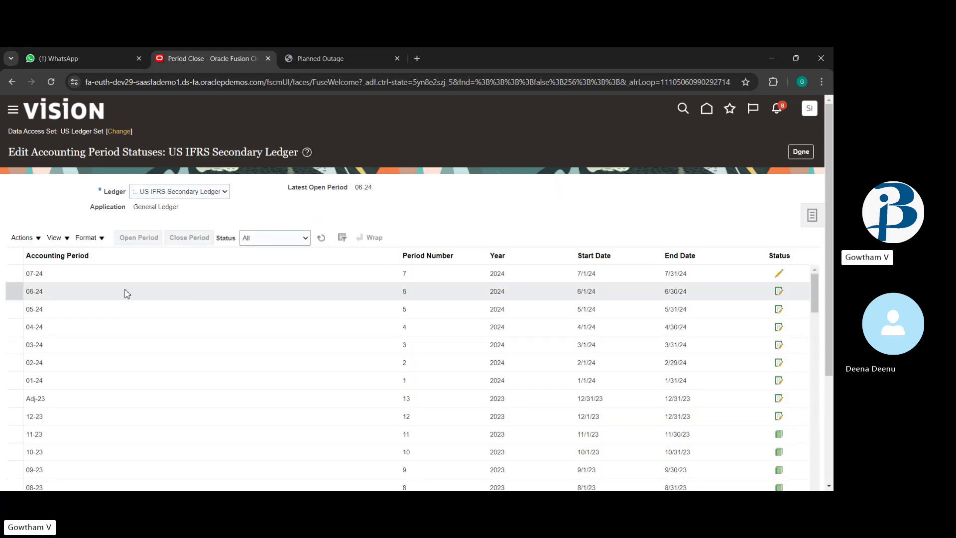
pyautogui.click(126, 292)
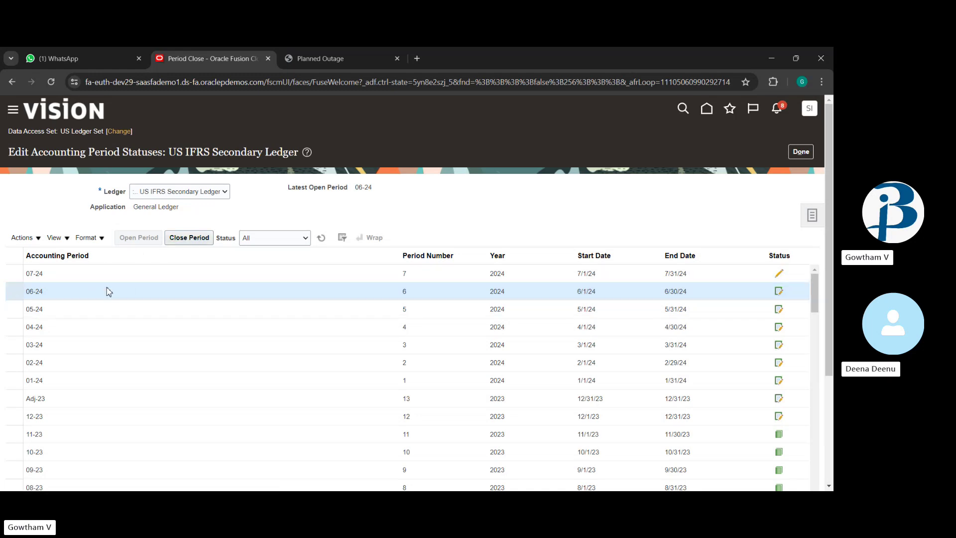
pyautogui.click(124, 308)
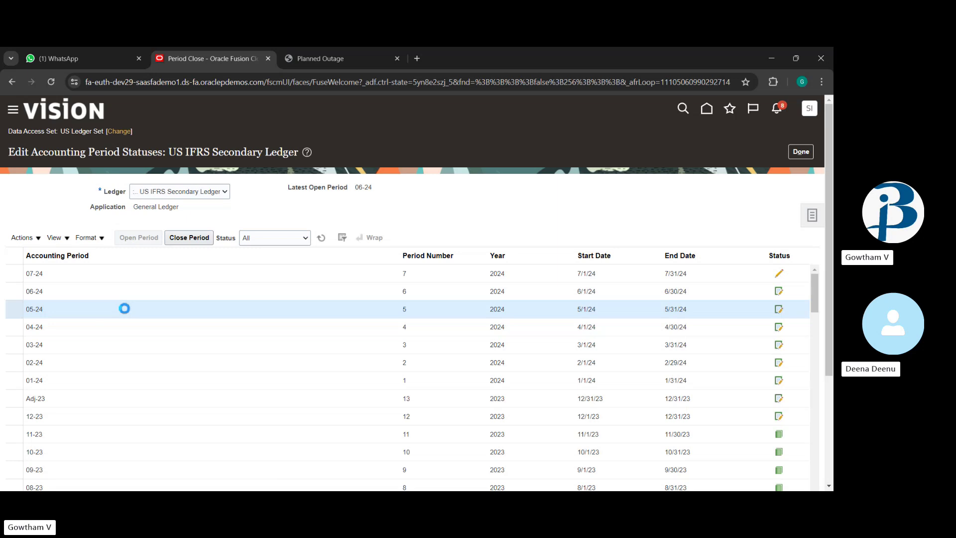
pyautogui.click(143, 277)
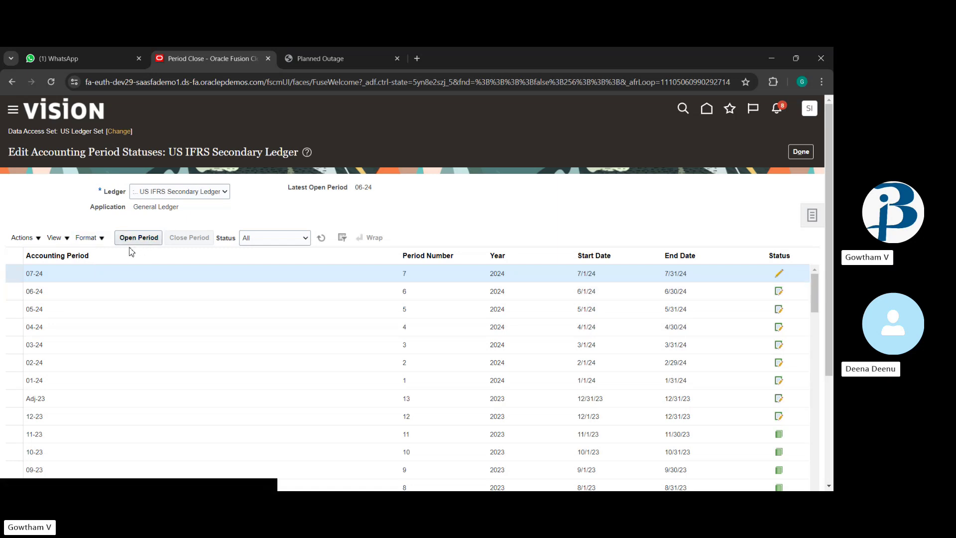
pyautogui.click(144, 242)
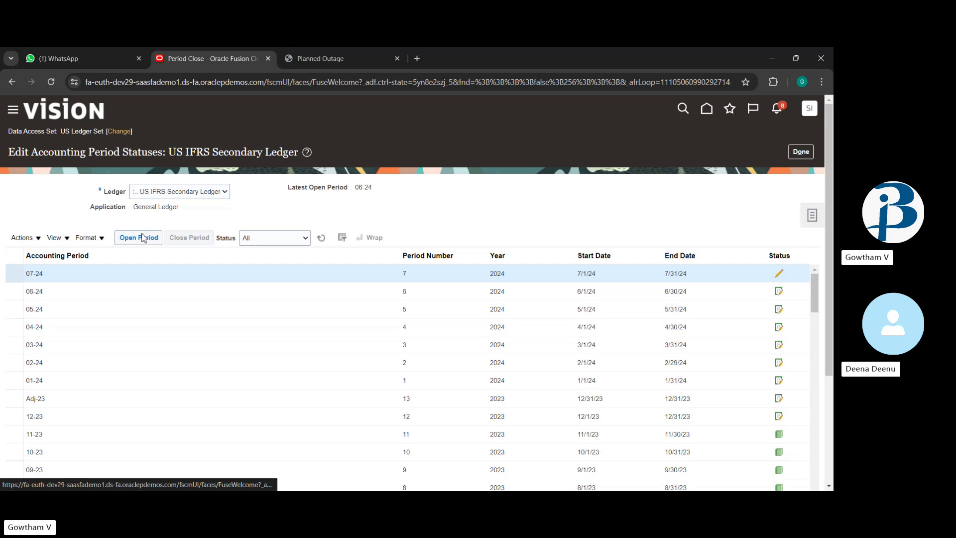
pyautogui.click(136, 289)
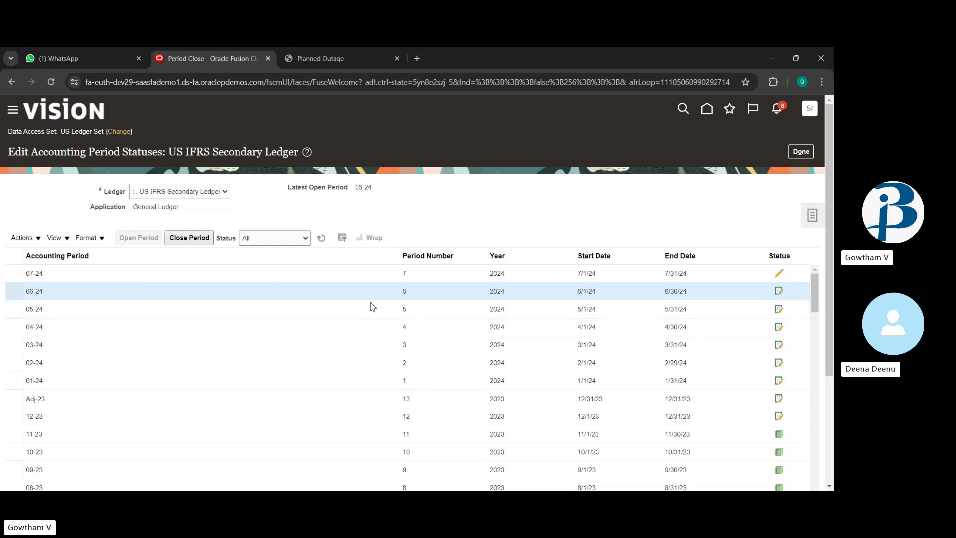
pyautogui.click(799, 153)
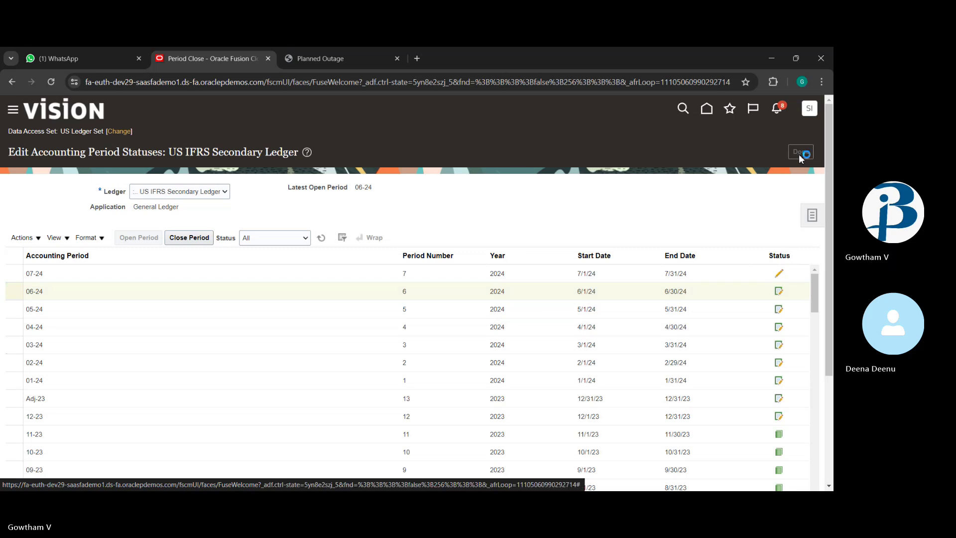
# Return to the home page and start creating a new journal from the Journals work area.
pyautogui.click(705, 108)
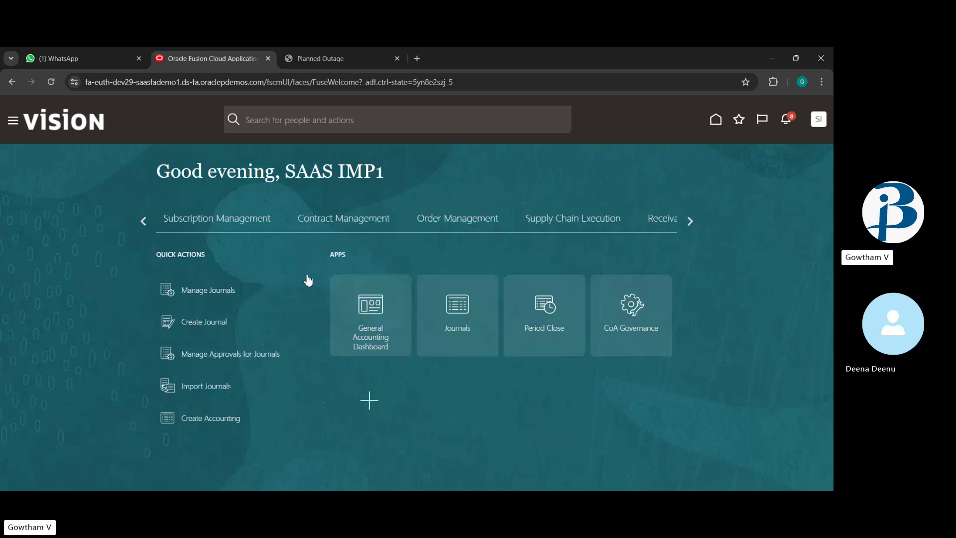
pyautogui.click(457, 318)
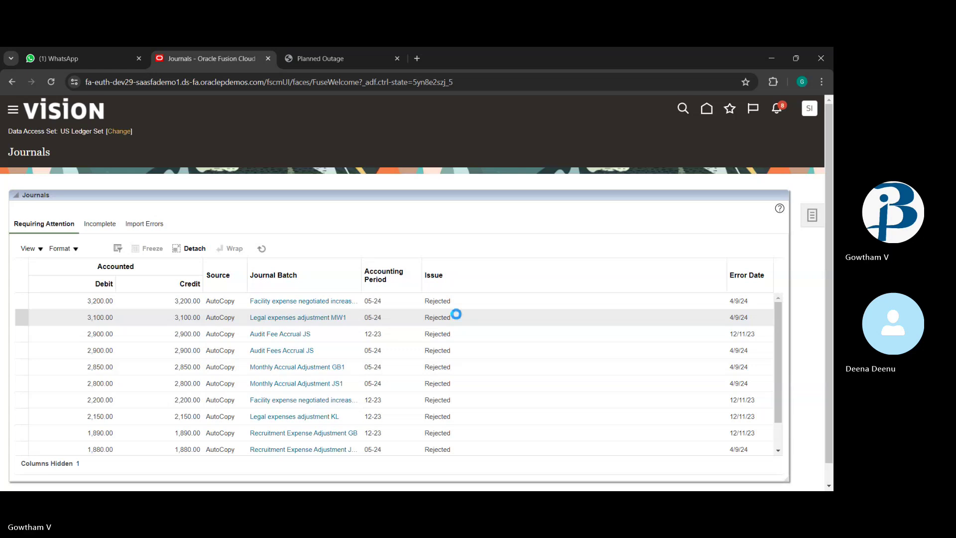
pyautogui.click(814, 215)
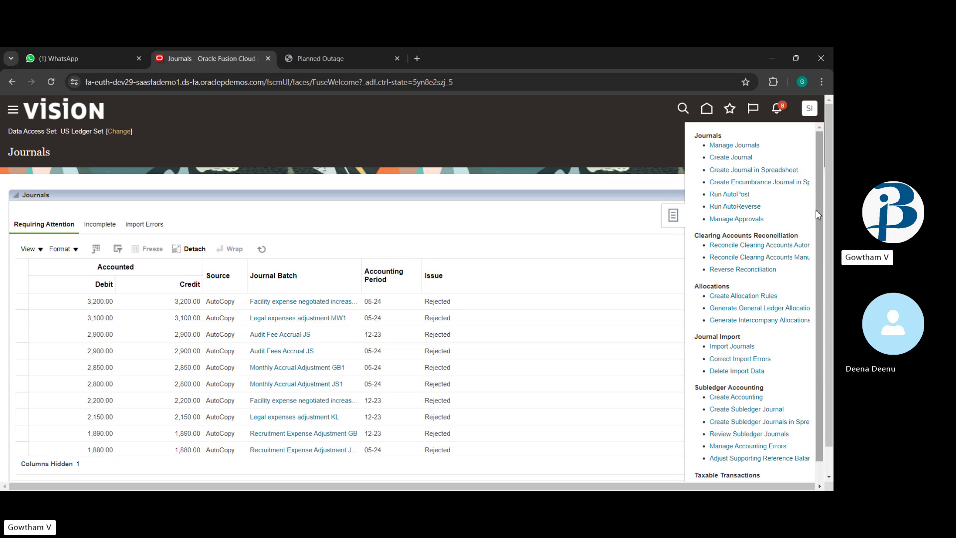
pyautogui.click(726, 157)
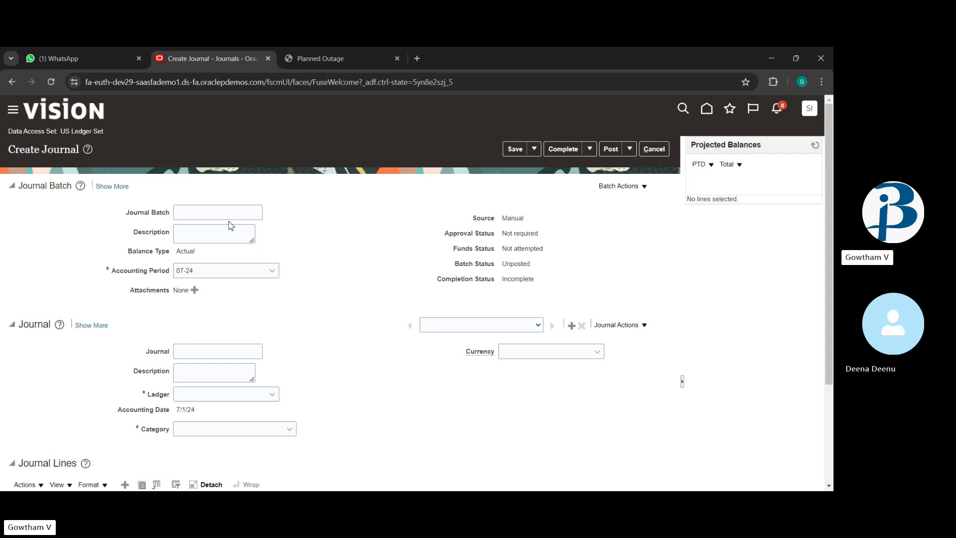
# Name the journal batch "exp for may2024".
pyautogui.scroll(-1, 254, 346)
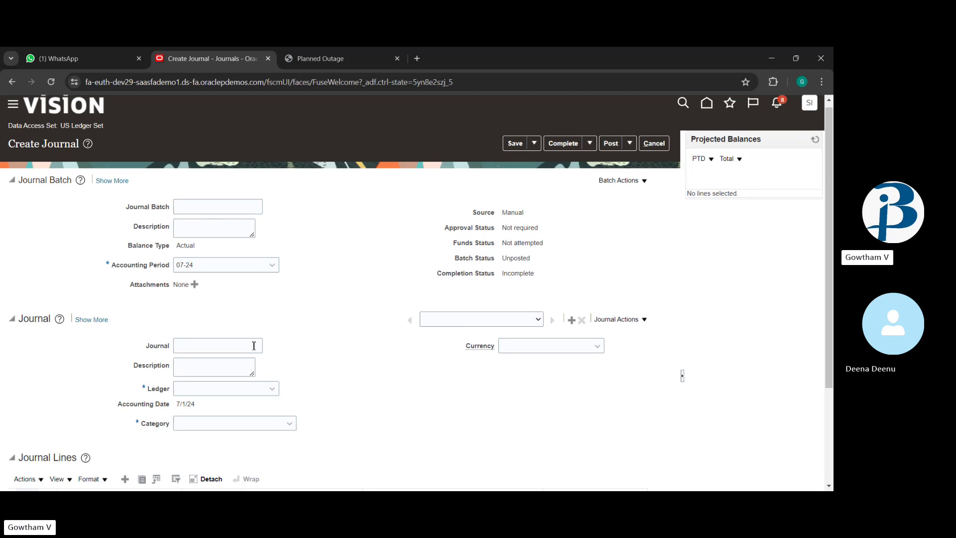
pyautogui.scroll(-2, 254, 345)
pyautogui.scroll(2, 275, 386)
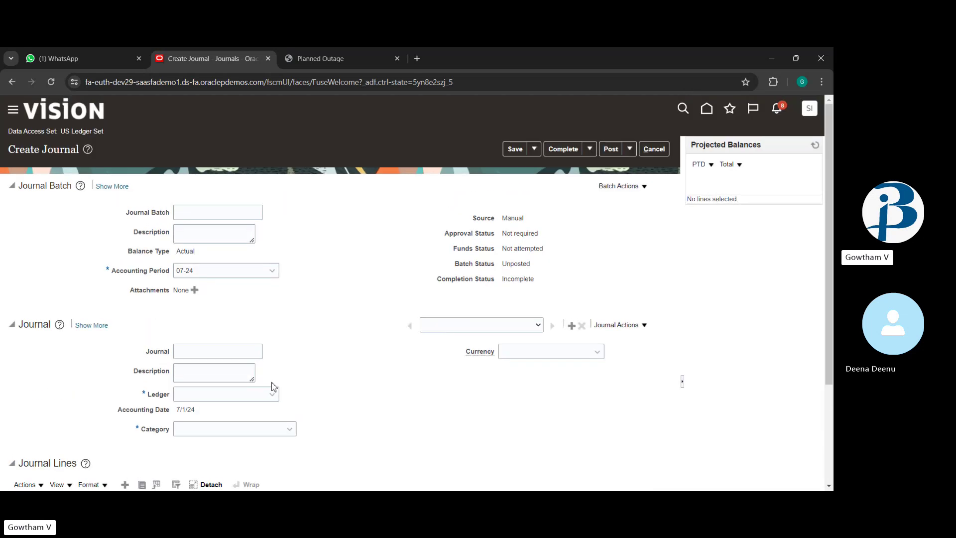
pyautogui.click(209, 216)
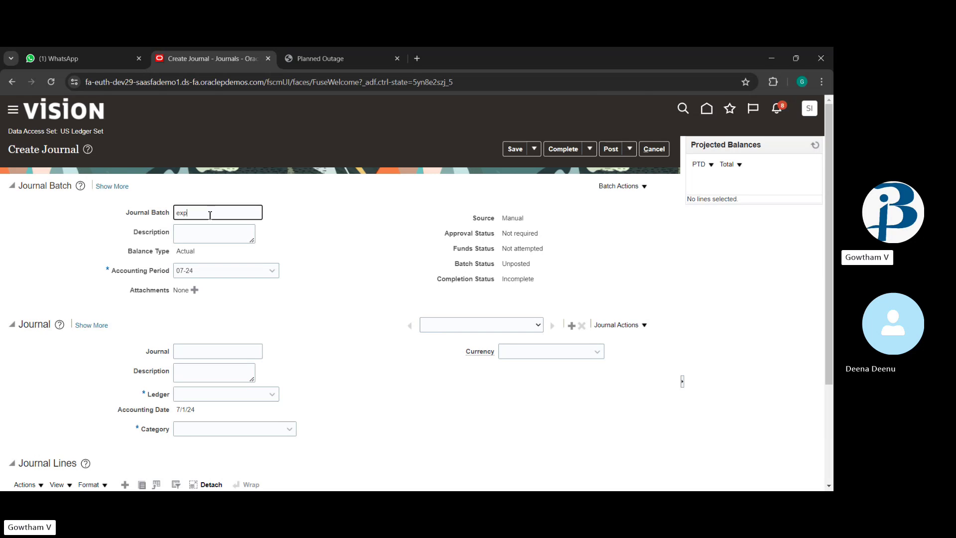
pyautogui.write('exp for ma')
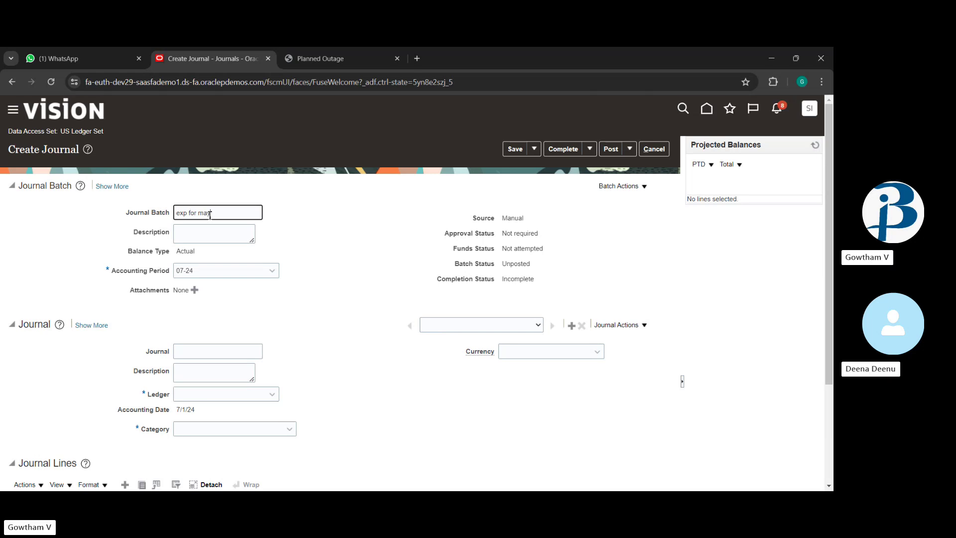
pyautogui.write('y2024')
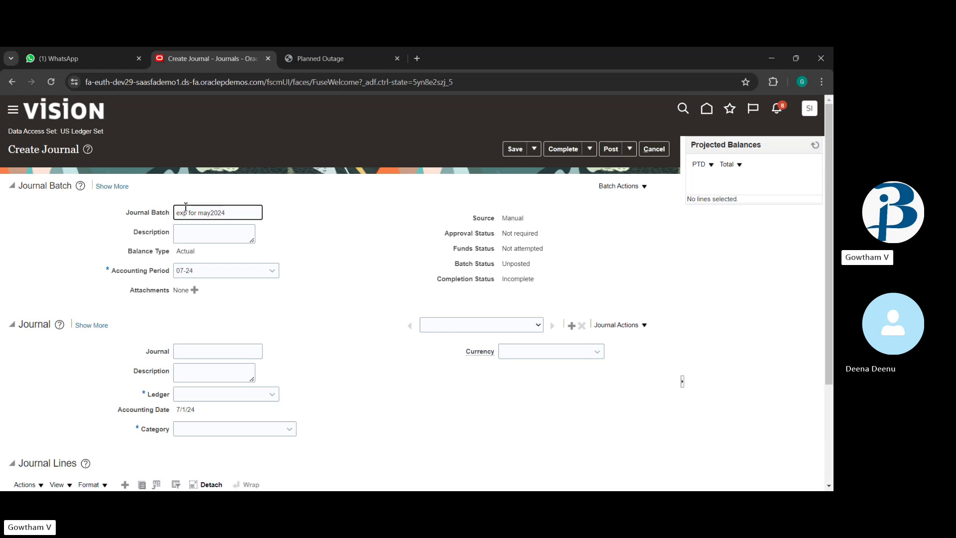
pyautogui.moveTo(179, 215); pyautogui.dragTo(228, 214)
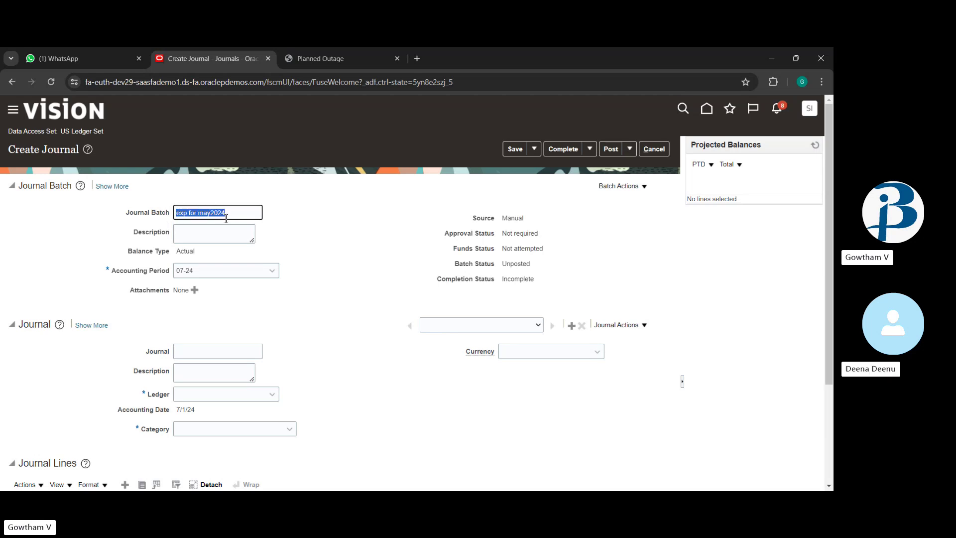
pyautogui.click(298, 255)
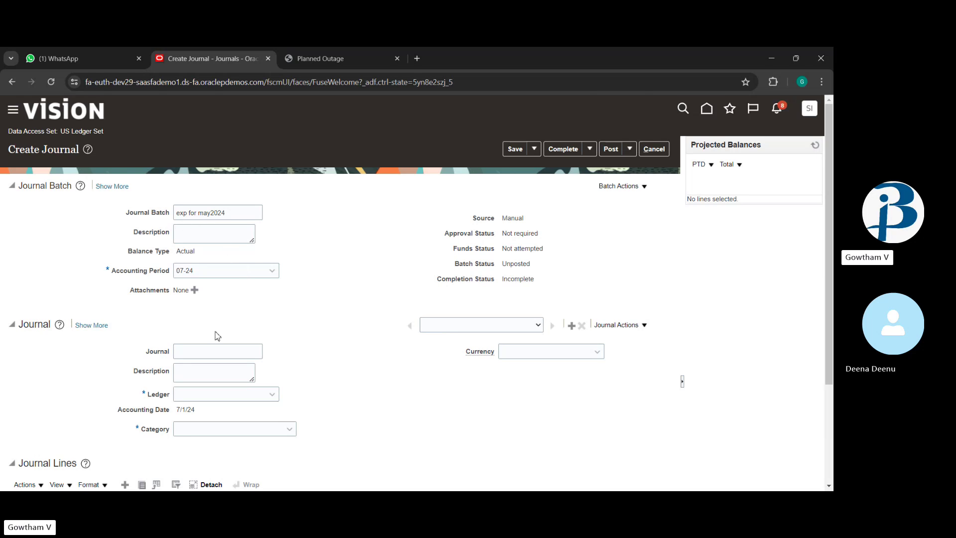
# Name the journal within the batch "off rent".
pyautogui.scroll(-1, 252, 328)
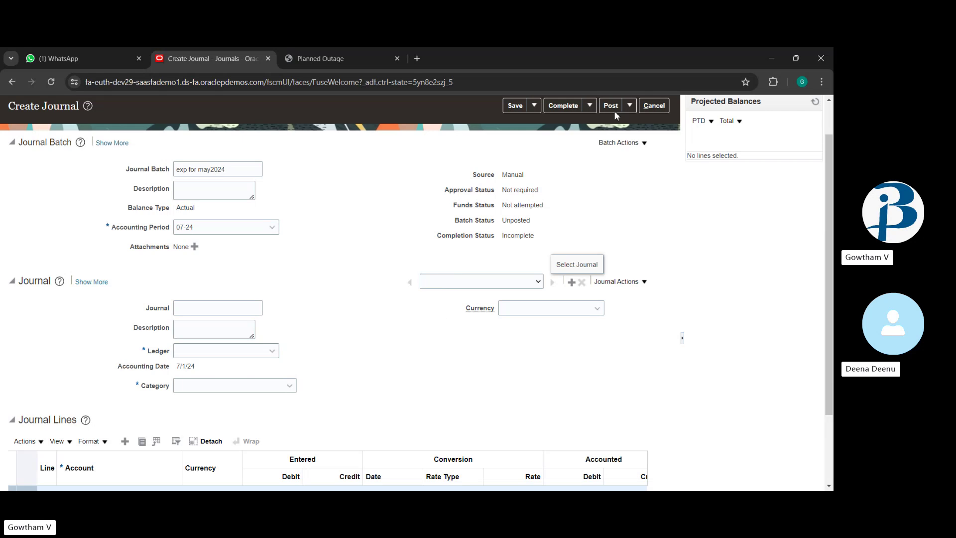
pyautogui.scroll(1, 664, 187)
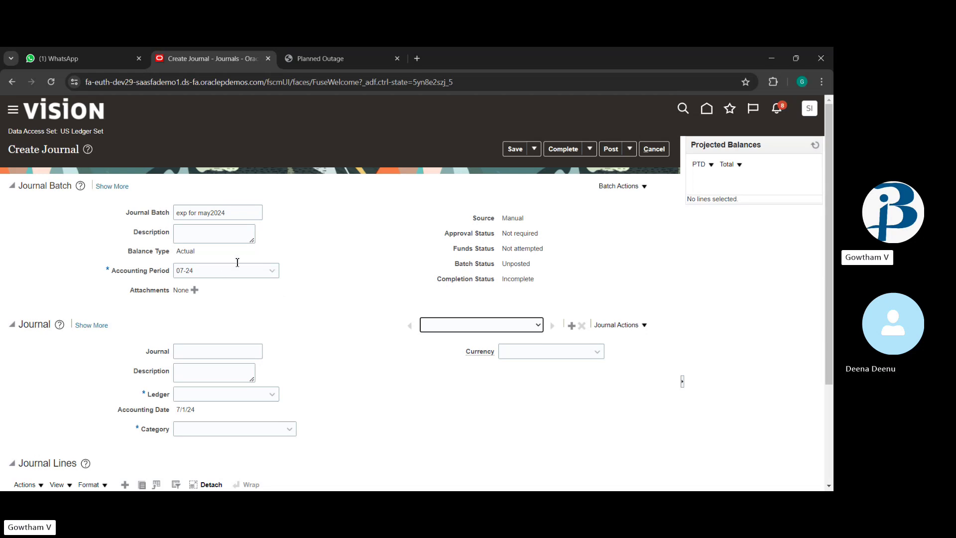
pyautogui.scroll(-2, 241, 261)
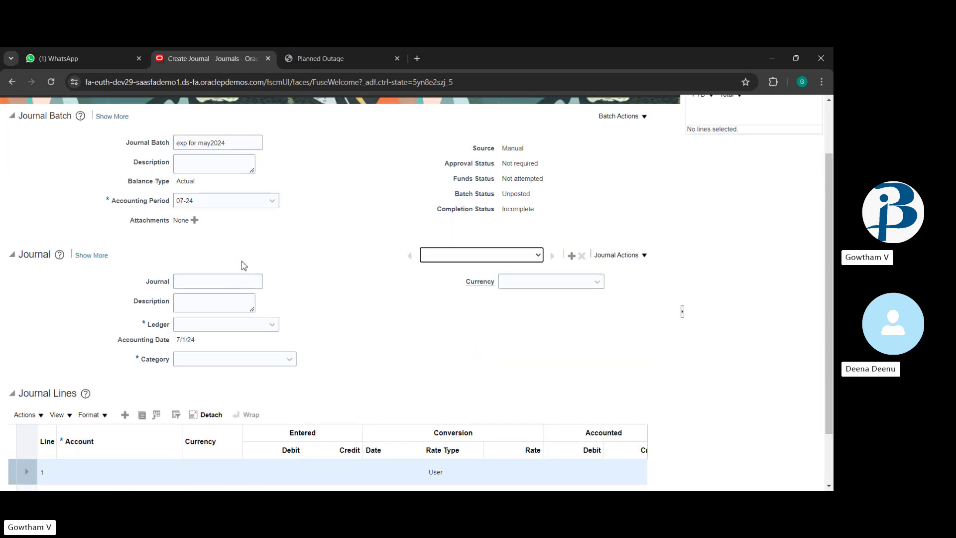
pyautogui.click(230, 281)
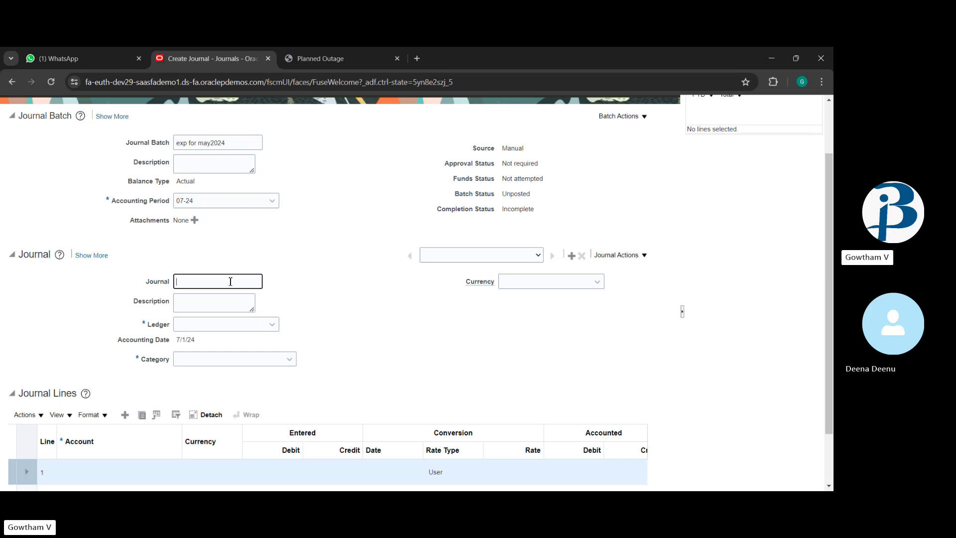
pyautogui.write('rent')
pyautogui.press('BackSpace')
pyautogui.press('BackSpace')
pyautogui.press('BackSpace')
pyautogui.write('ent')
pyautogui.tripleClick(231, 144)
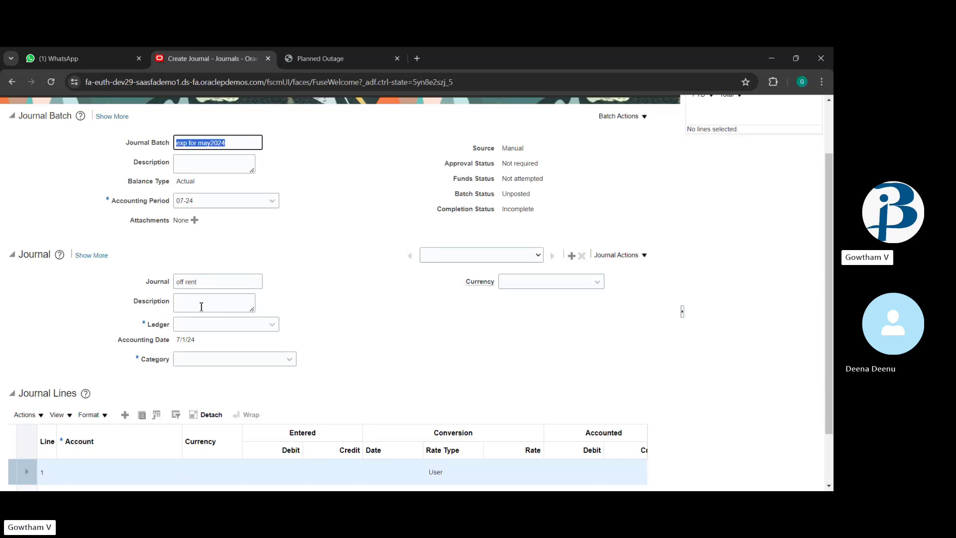
# Set the journal's ledger to US Primary Ledger and look through the available journal categories.
pyautogui.click(245, 324)
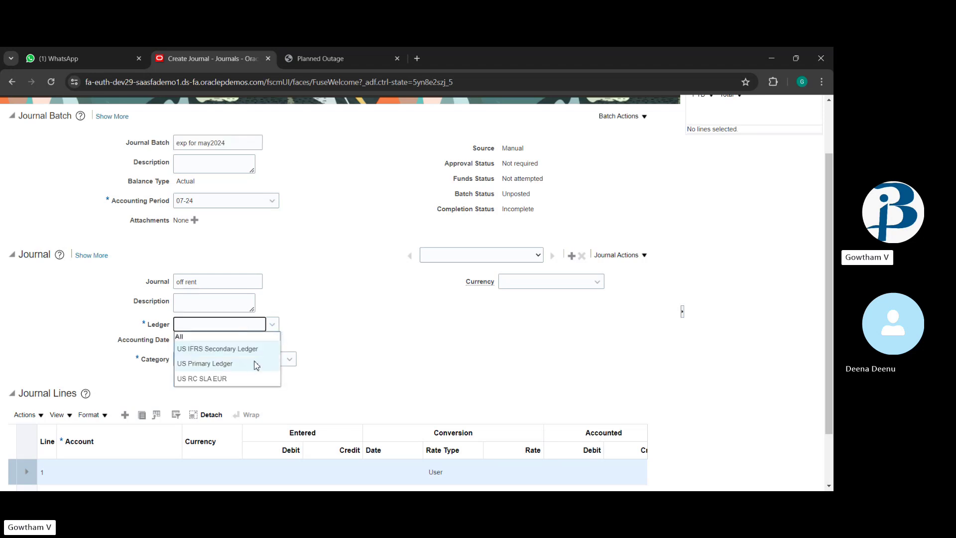
pyautogui.click(256, 363)
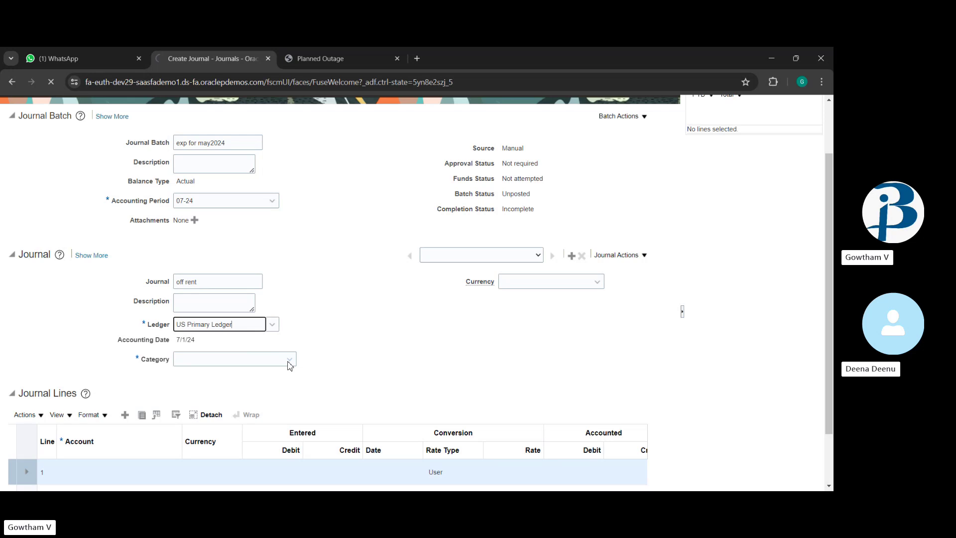
pyautogui.click(289, 364)
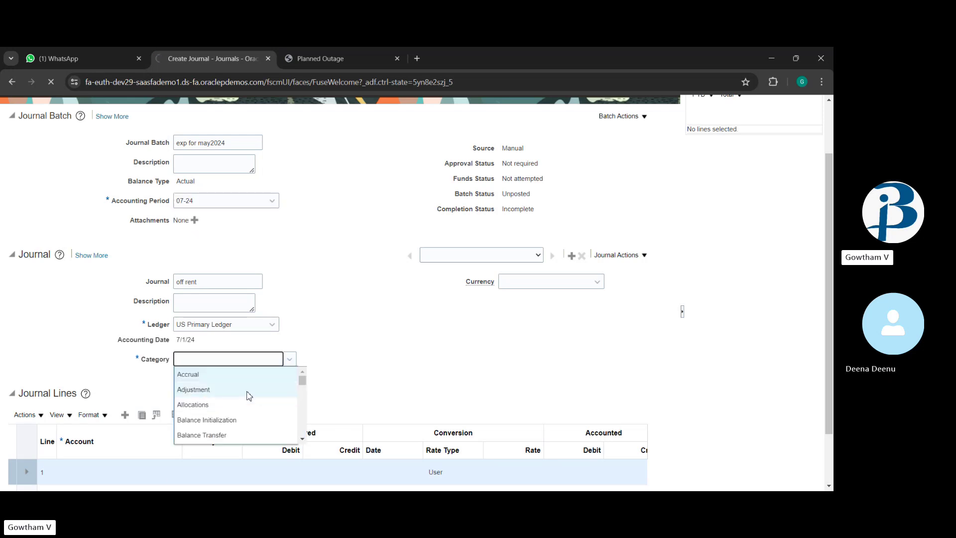
pyautogui.scroll(-1, 240, 418)
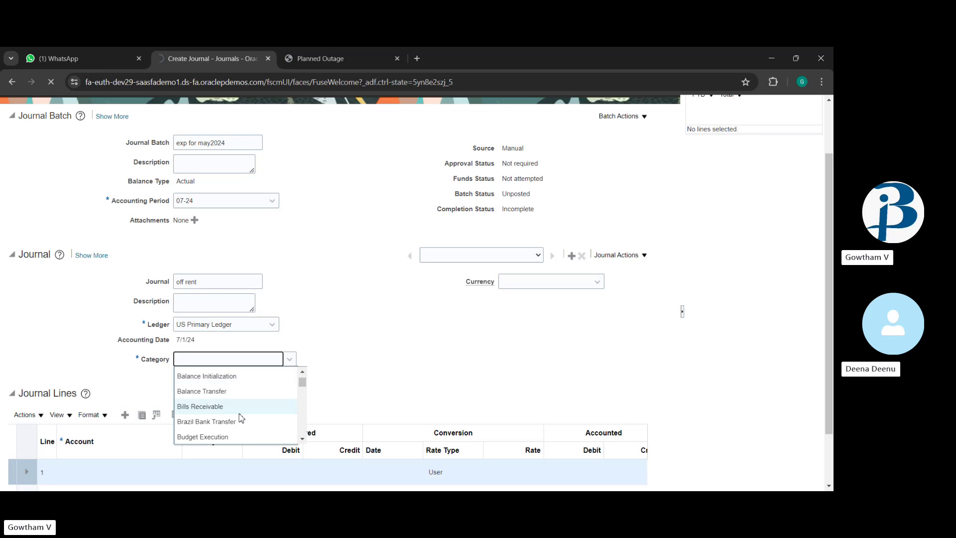
pyautogui.scroll(-1, 241, 417)
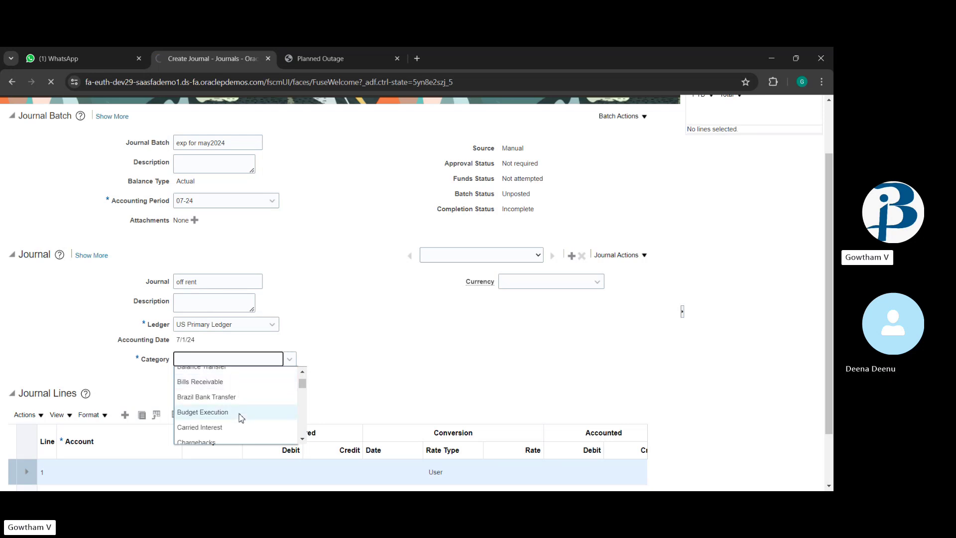
pyautogui.scroll(-3, 241, 417)
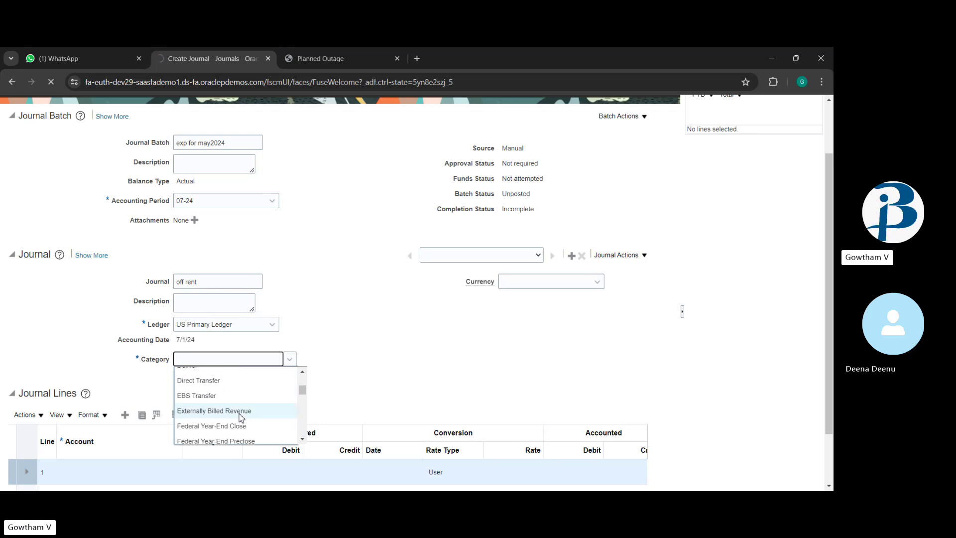
pyautogui.scroll(1, 242, 417)
pyautogui.scroll(-4, 241, 417)
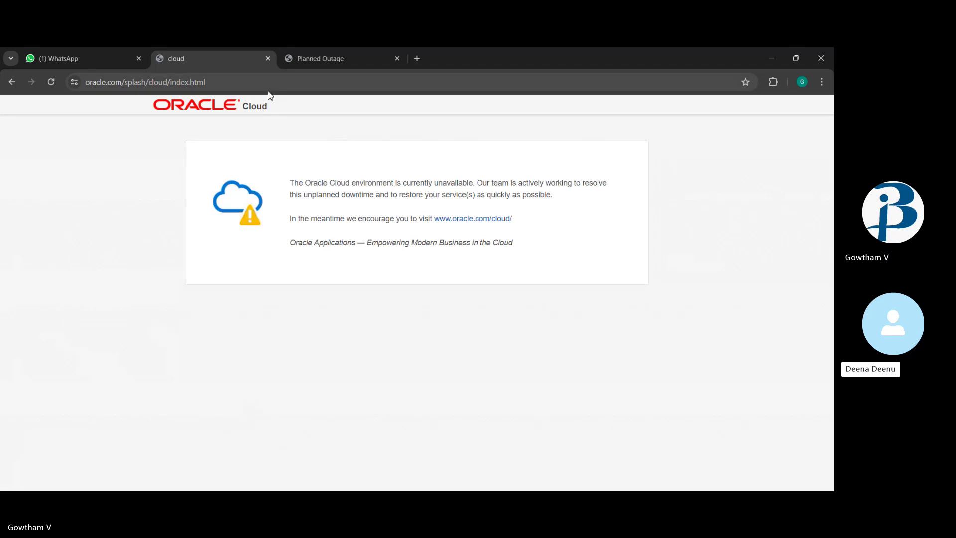
# Check the Planned Outage page, switch to WhatsApp and try to reopen the fa-euth-dev29 instance from its 11:25 am link in the group chat.
pyautogui.click(368, 54)
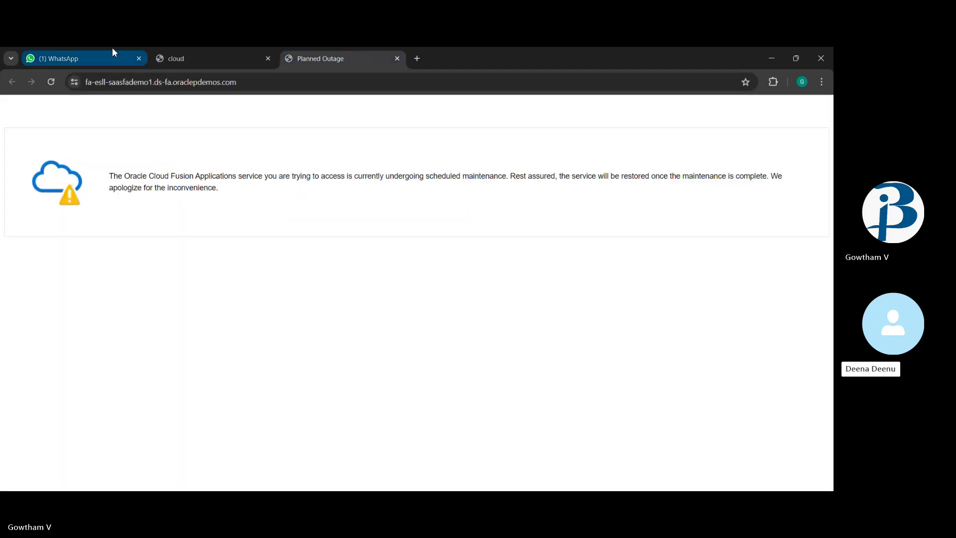
pyautogui.click(112, 50)
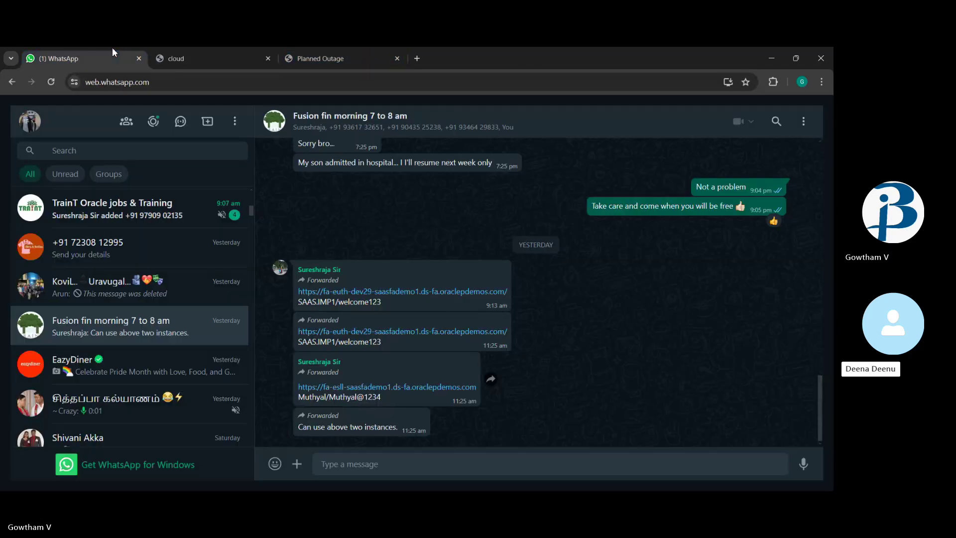
pyautogui.click(370, 331)
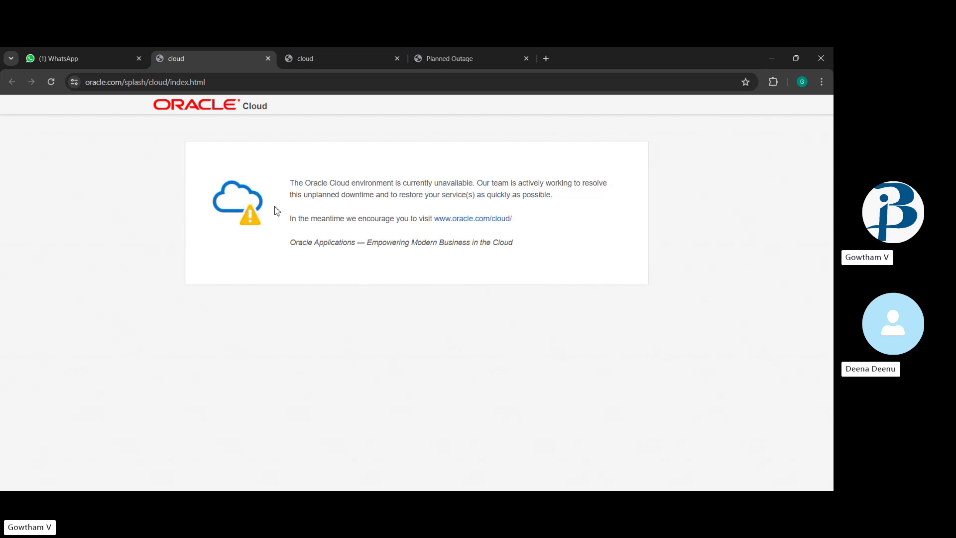
# Return to WhatsApp, retry the fa-euth-dev29 instance from the 9:13 am link, and close the cloud page from the previous attempt.
pyautogui.click(132, 55)
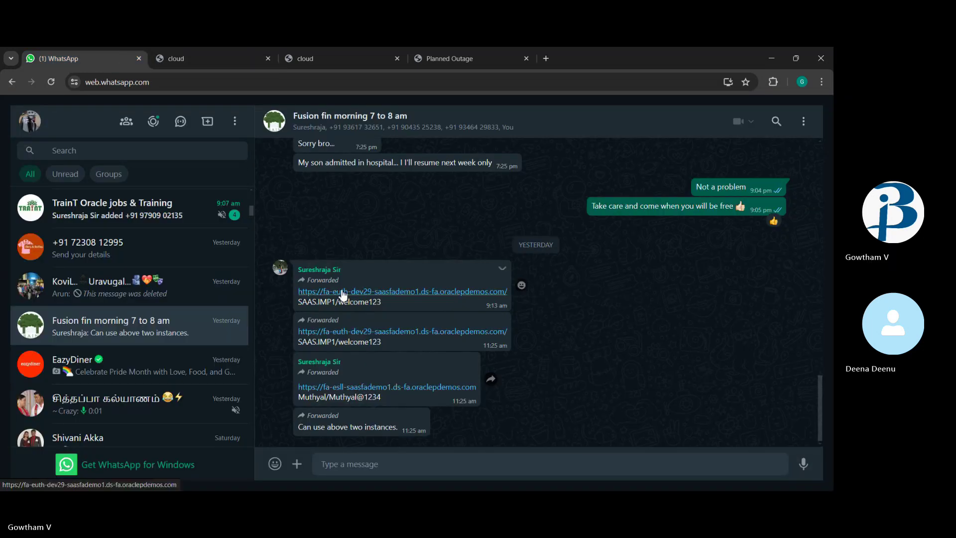
pyautogui.click(342, 294)
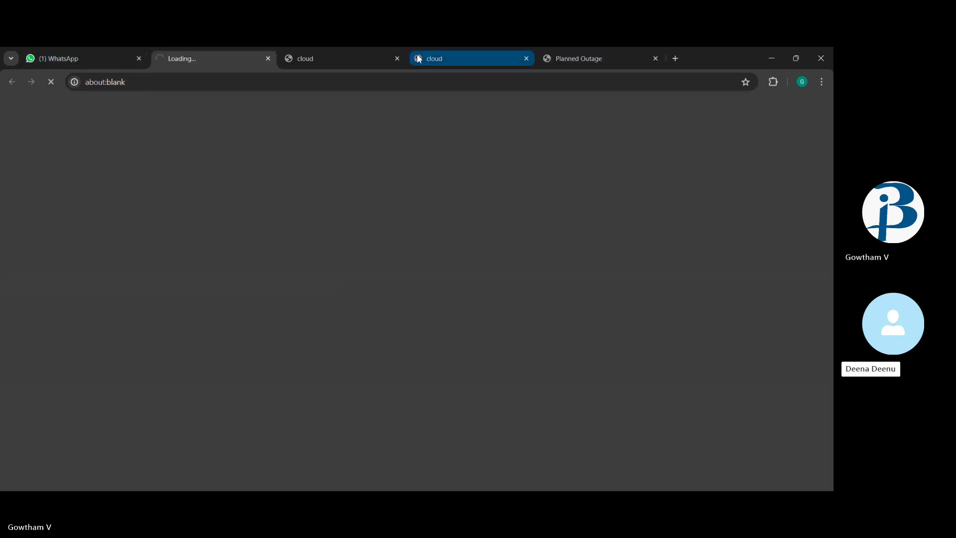
pyautogui.click(396, 60)
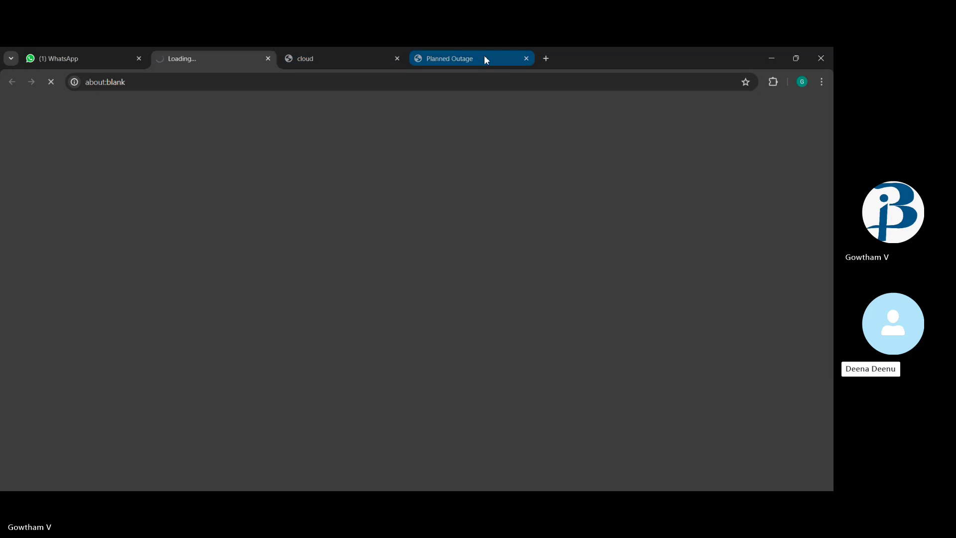